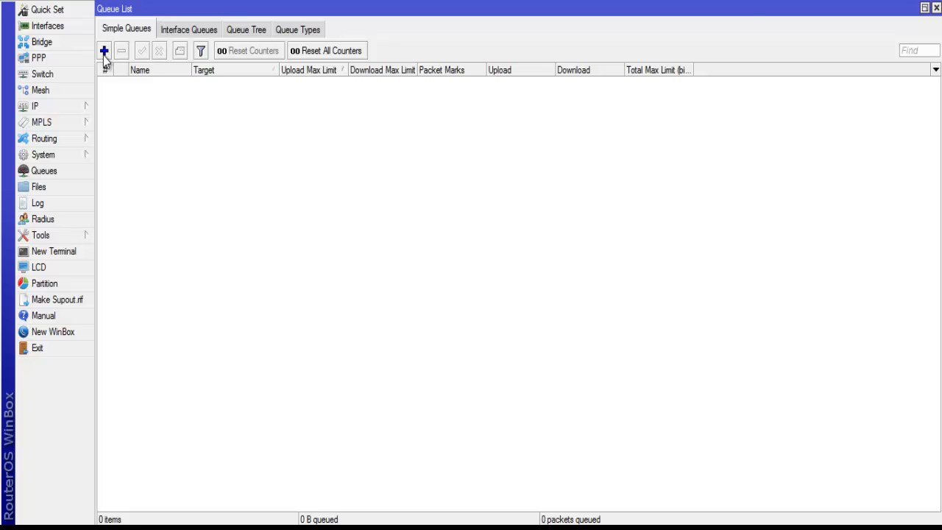
Create a simple queue named after the person it limits, with 192.168.3.203 as its target.
click(104, 52)
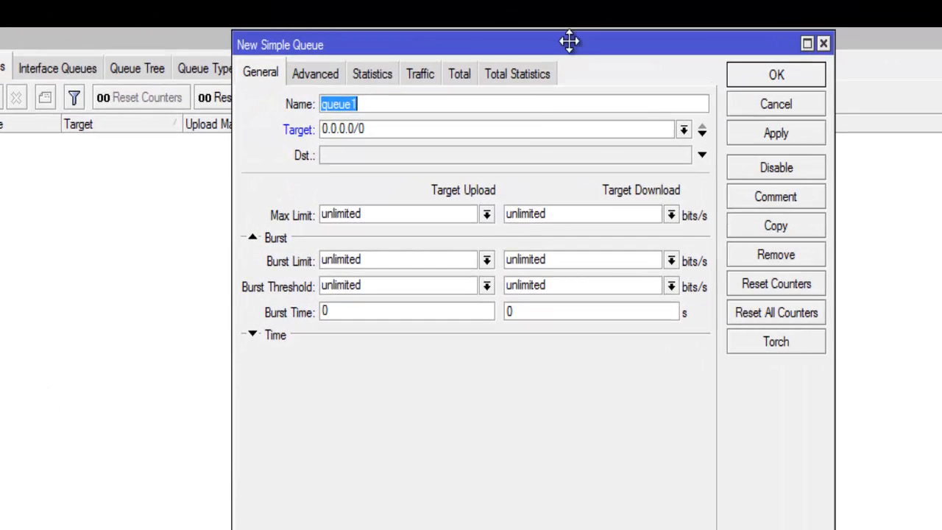
drag(570, 41, 488, 149)
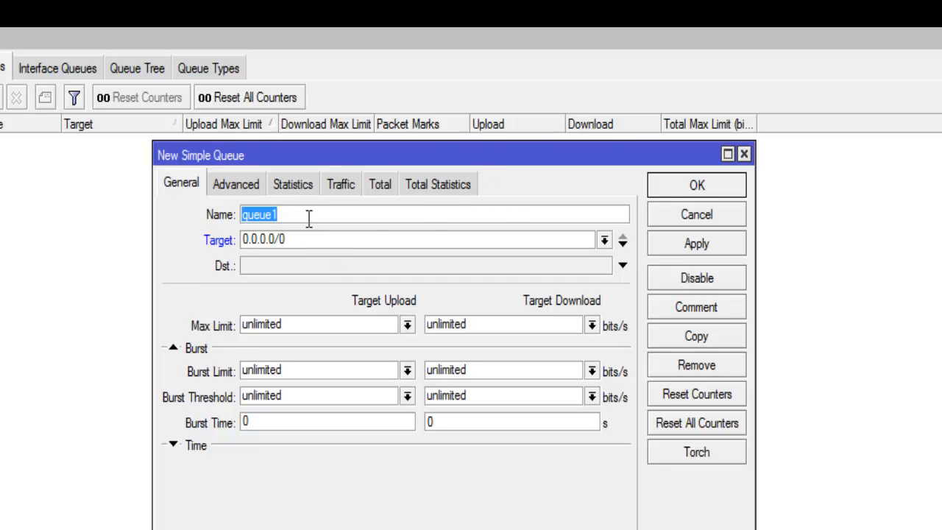
text(Suman)
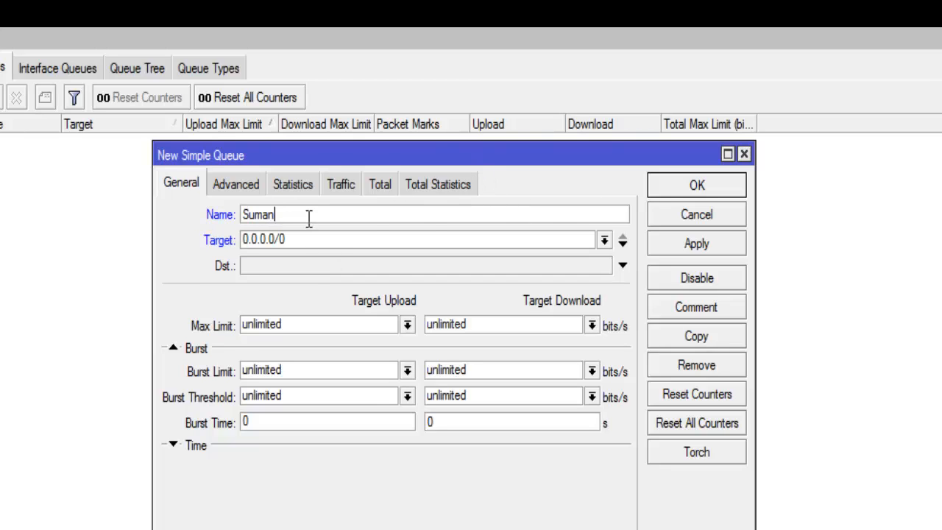
click(301, 239)
drag(300, 239, 199, 254)
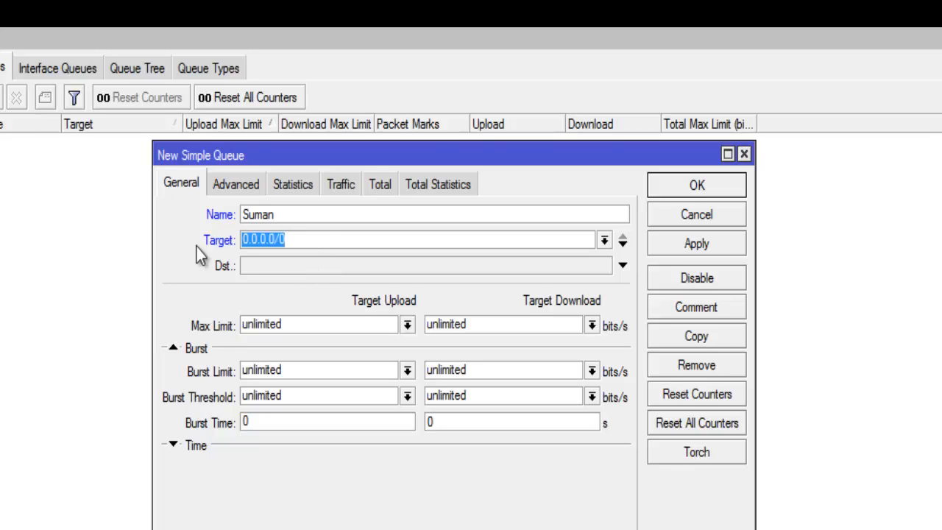
text(192)
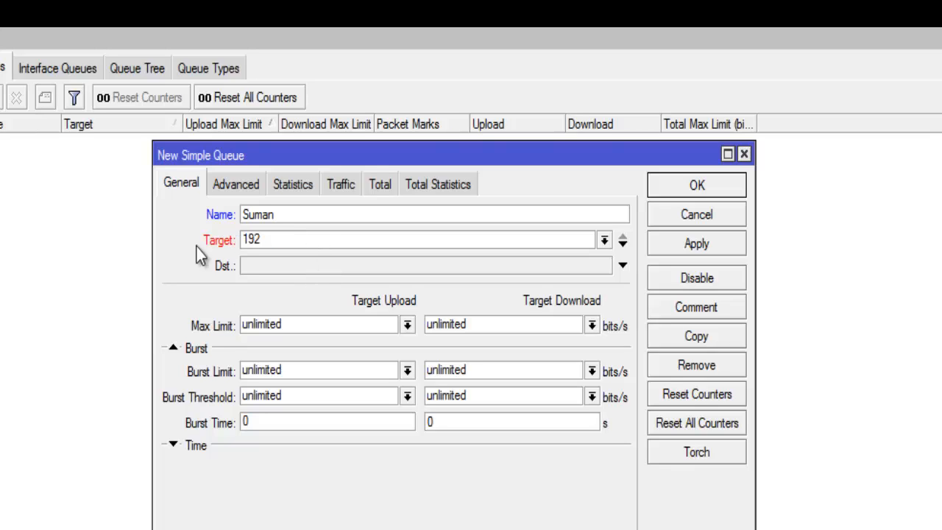
text(.168.3.203)
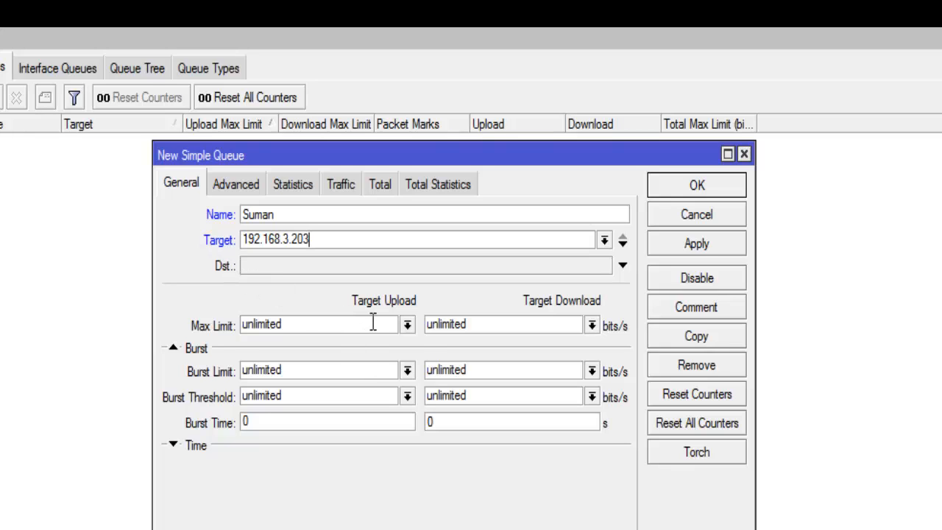
Set the queue's Max Limit to 1M for both target upload and target download.
click(407, 324)
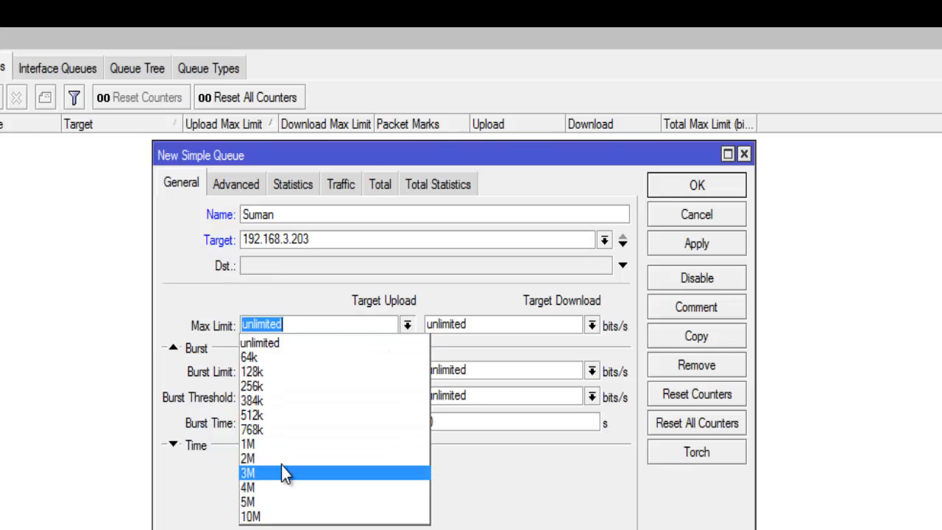
click(274, 446)
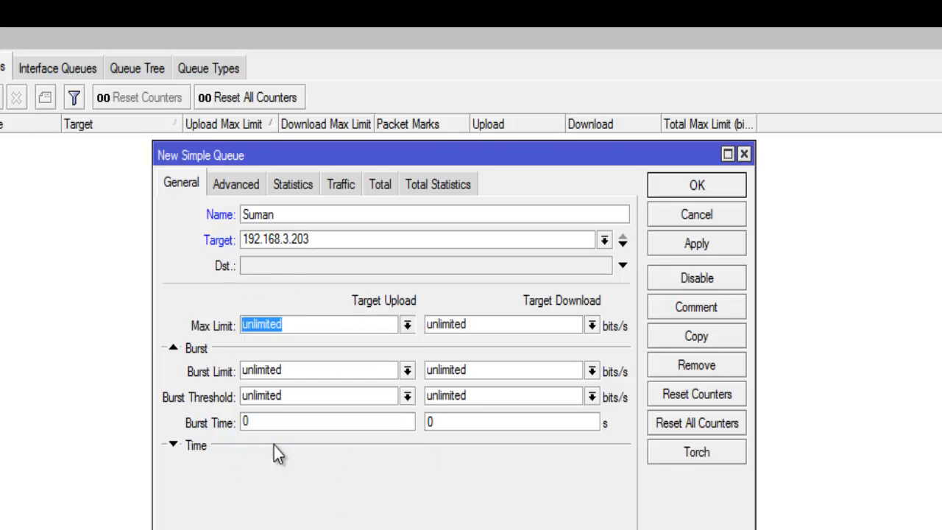
click(584, 326)
click(592, 326)
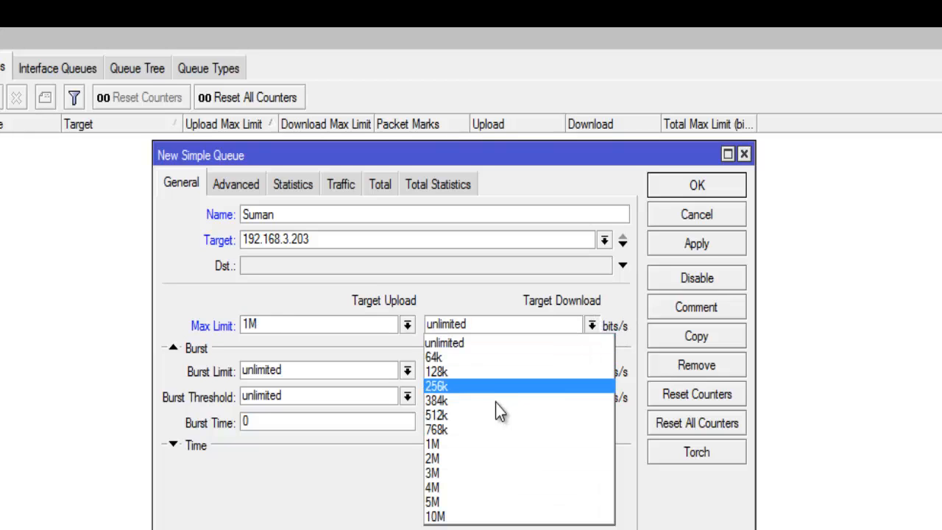
click(485, 445)
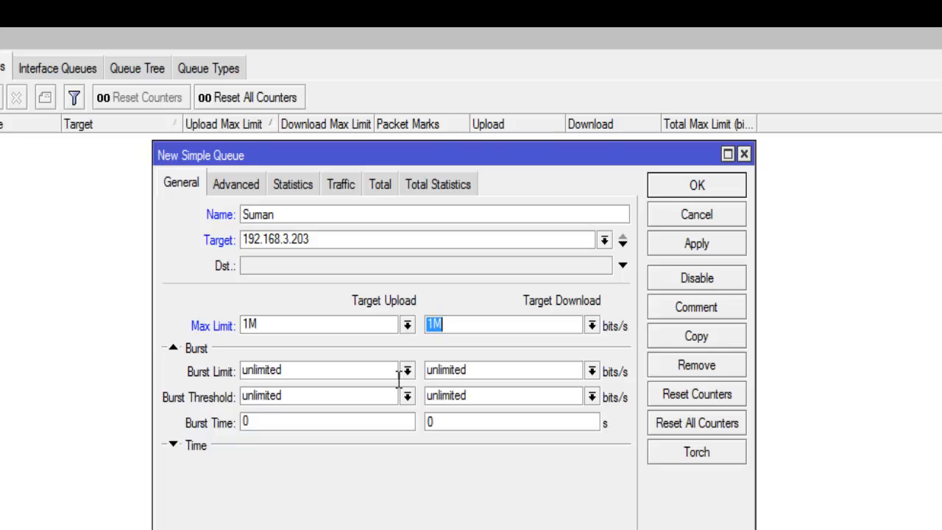
click(465, 326)
drag(270, 328, 244, 329)
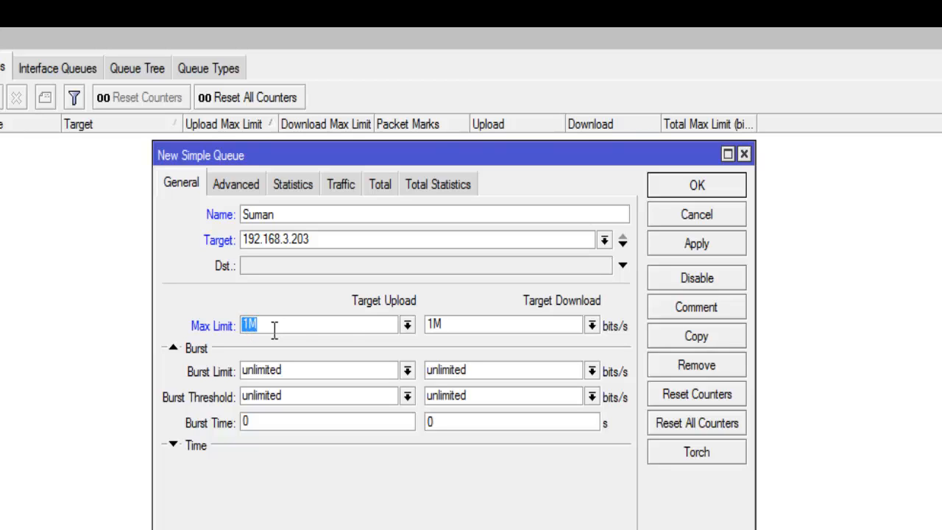
drag(481, 324, 366, 340)
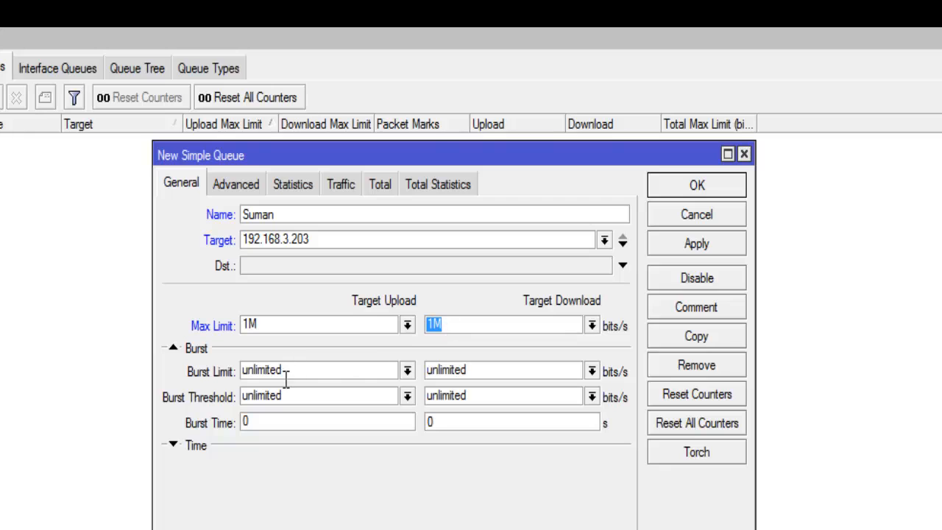
Set the queue's Burst Limit to 2M for both target upload and target download.
click(407, 371)
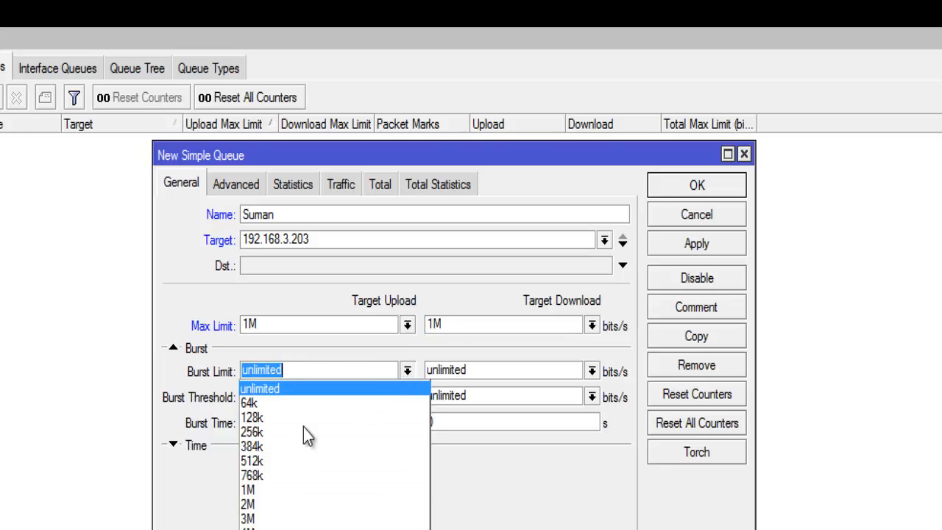
click(280, 504)
click(592, 372)
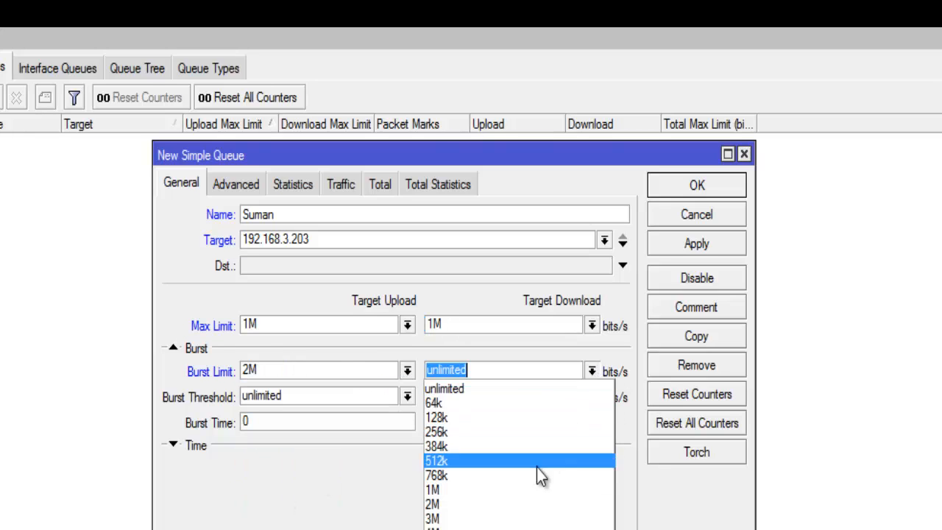
click(477, 503)
Set the Burst Time to 1 s for target upload and 10 s for target download.
click(261, 425)
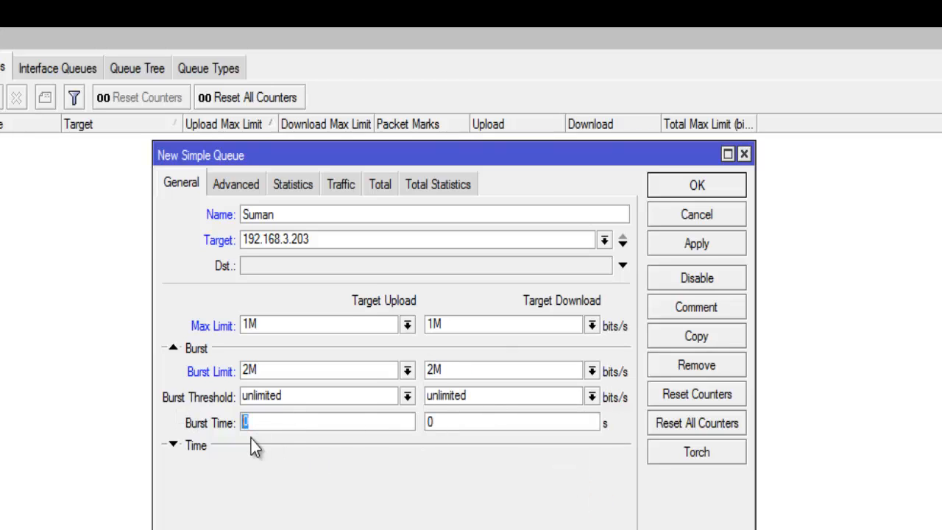
text(1)
click(428, 422)
text(10)
double_click(279, 423)
In the queue's advanced settings, set the Priority to 1 for both target upload and target download.
click(237, 184)
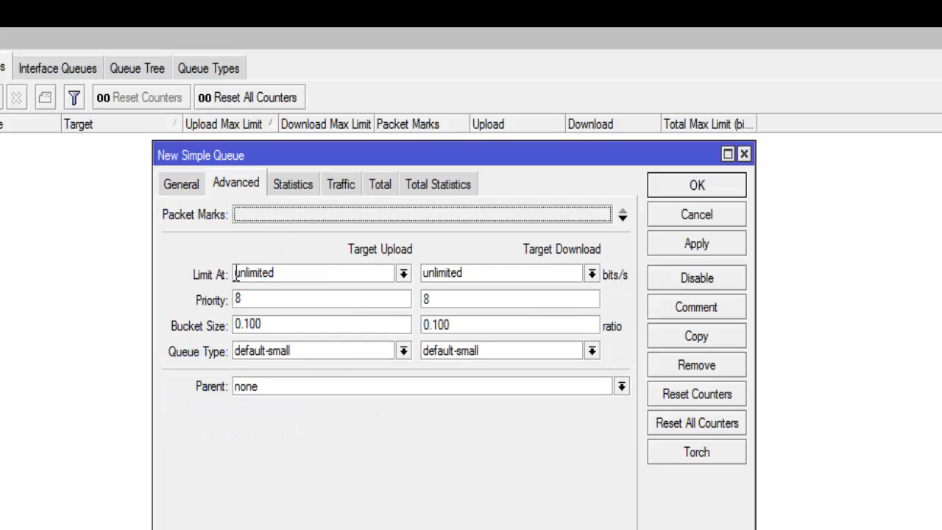
click(265, 304)
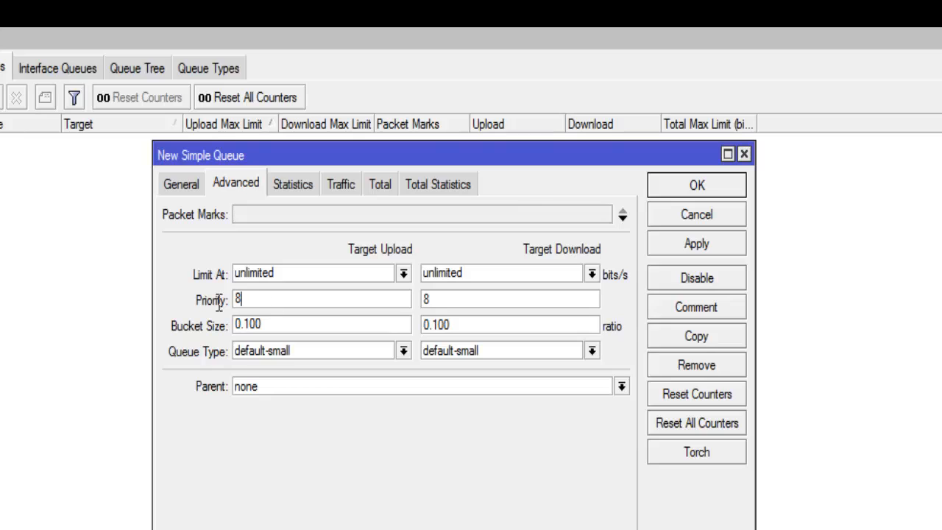
drag(219, 302, 154, 309)
drag(467, 300, 222, 307)
text(1)
click(447, 300)
key(BackSpace)
text(1)
click(294, 300)
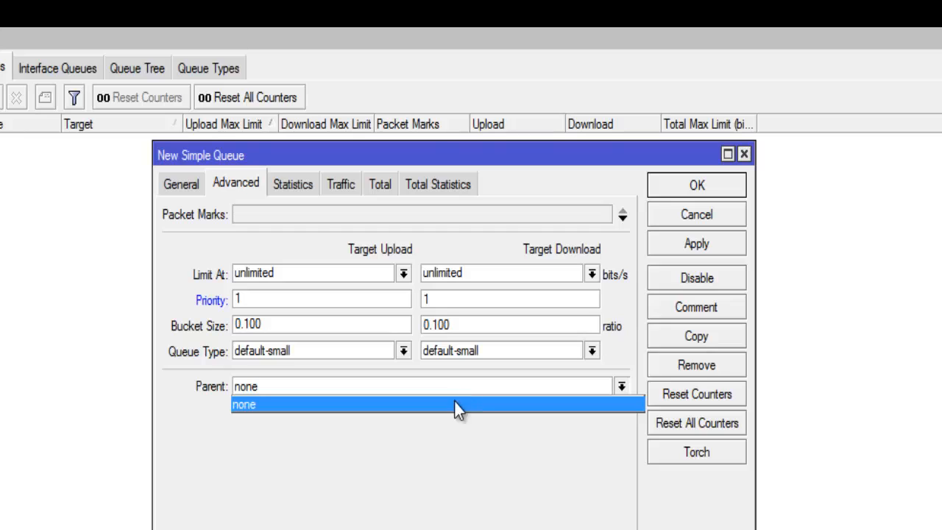
Choose none as the queue's Parent.
click(459, 406)
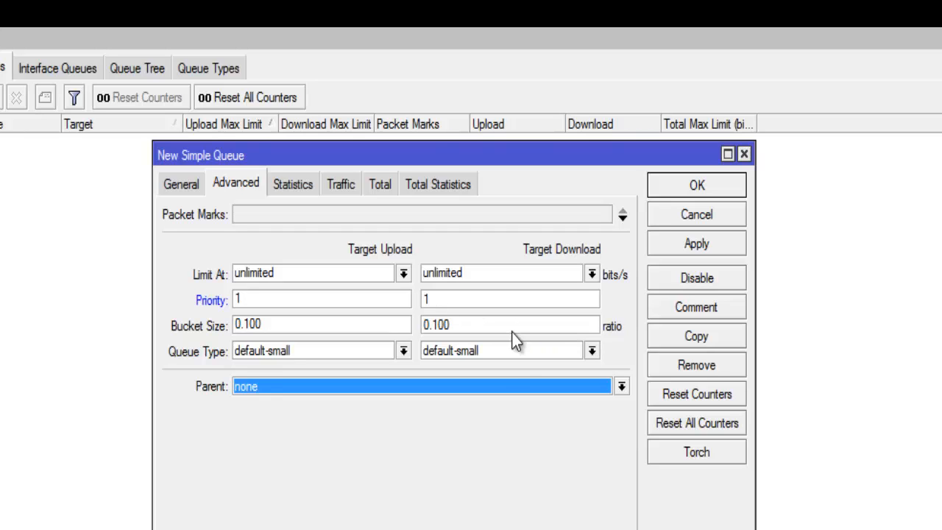
click(423, 387)
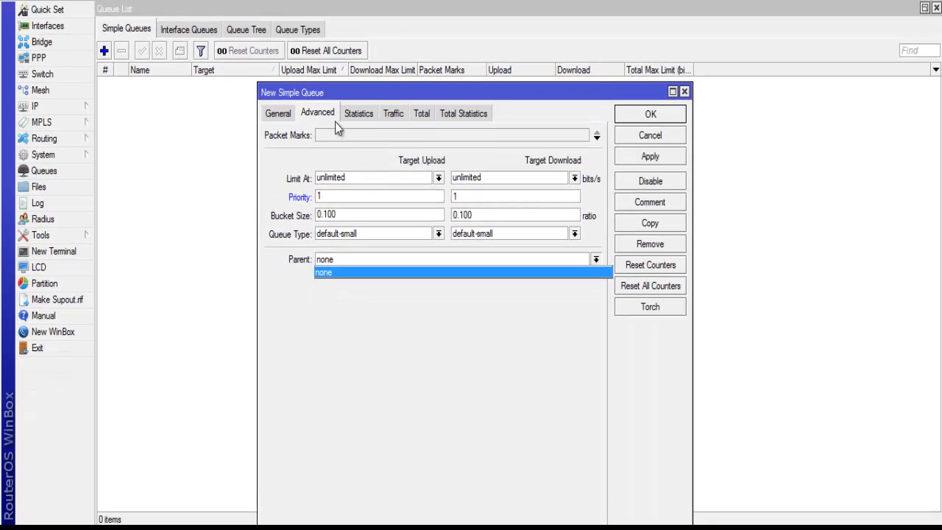
click(291, 183)
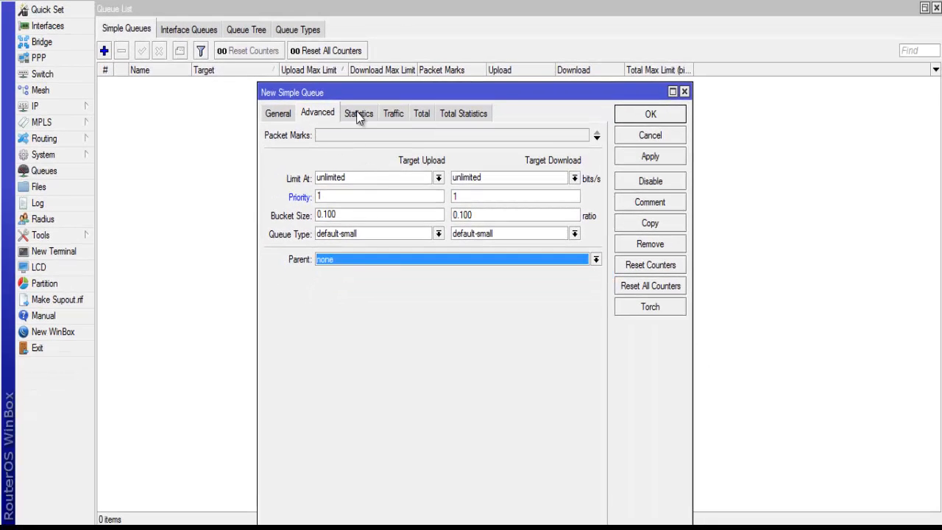
Review the new queue's statistics, traffic graphs, total limits, total statistics and general settings.
click(359, 115)
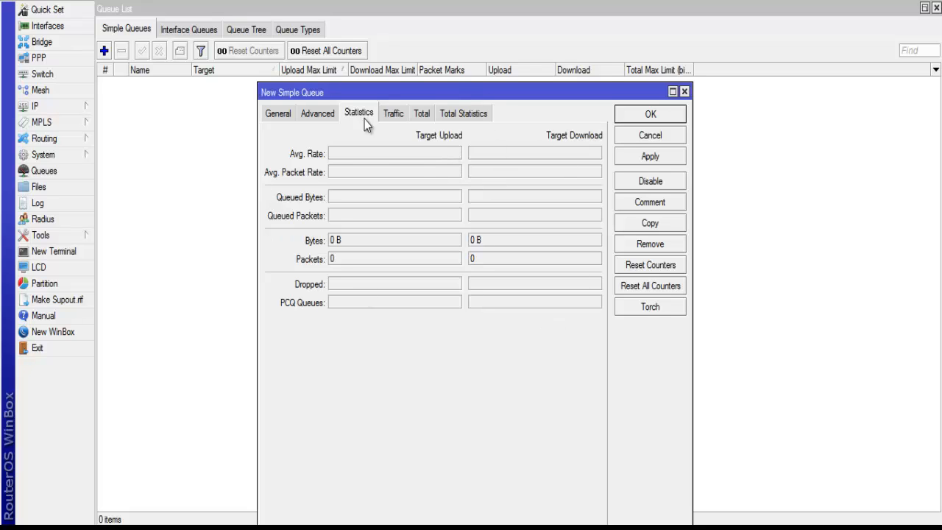
click(396, 114)
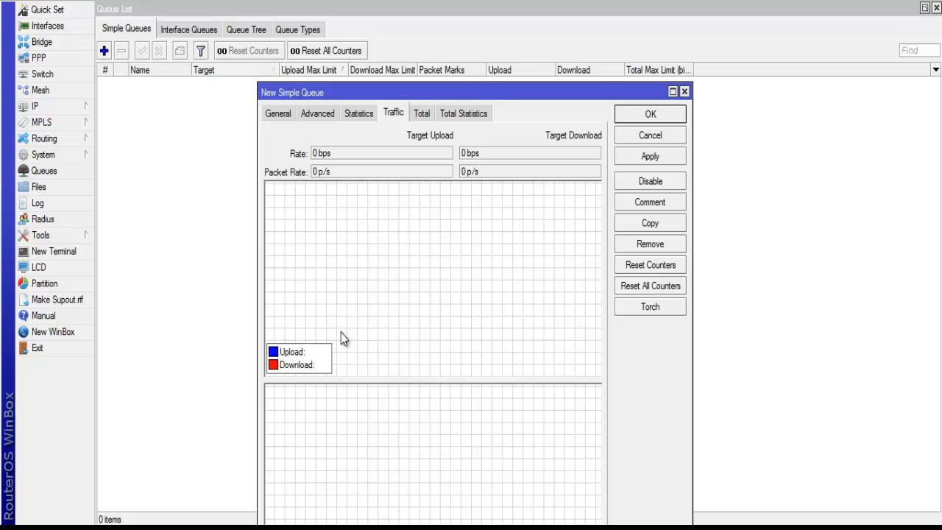
drag(457, 91, 457, 60)
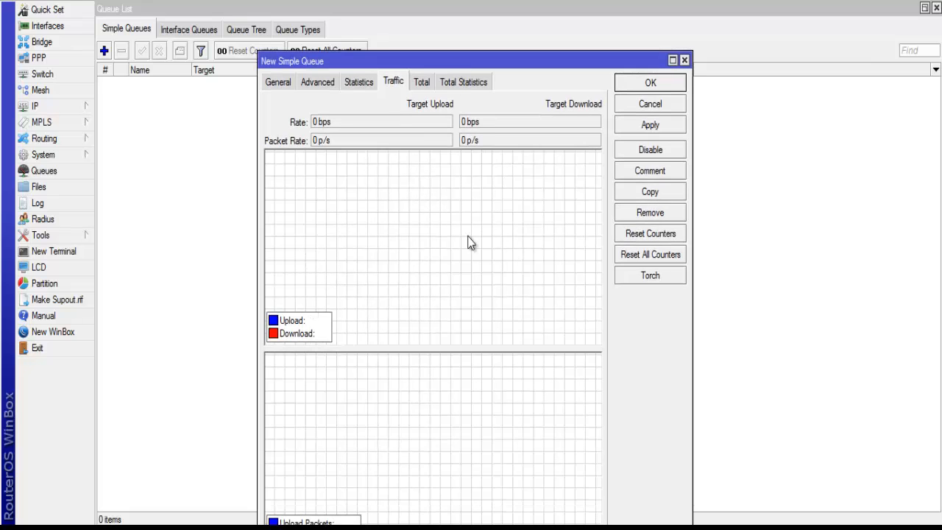
click(422, 82)
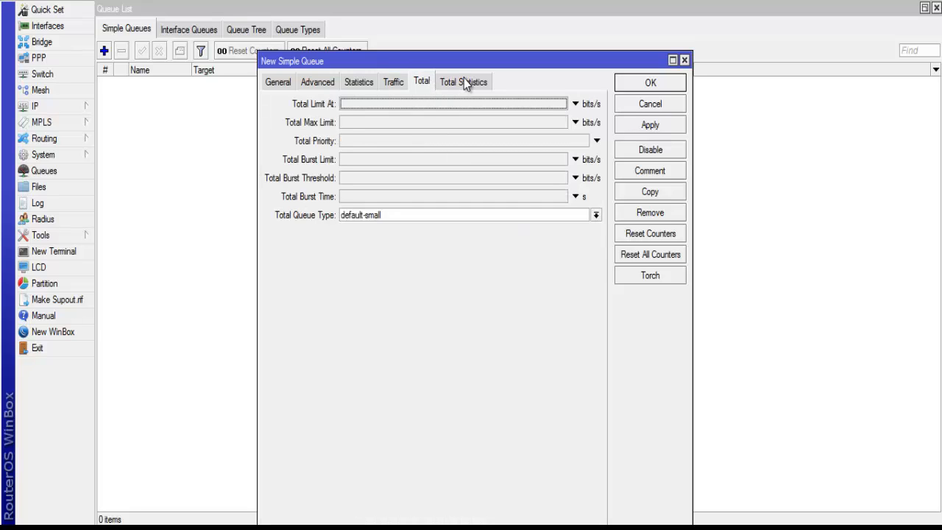
click(464, 80)
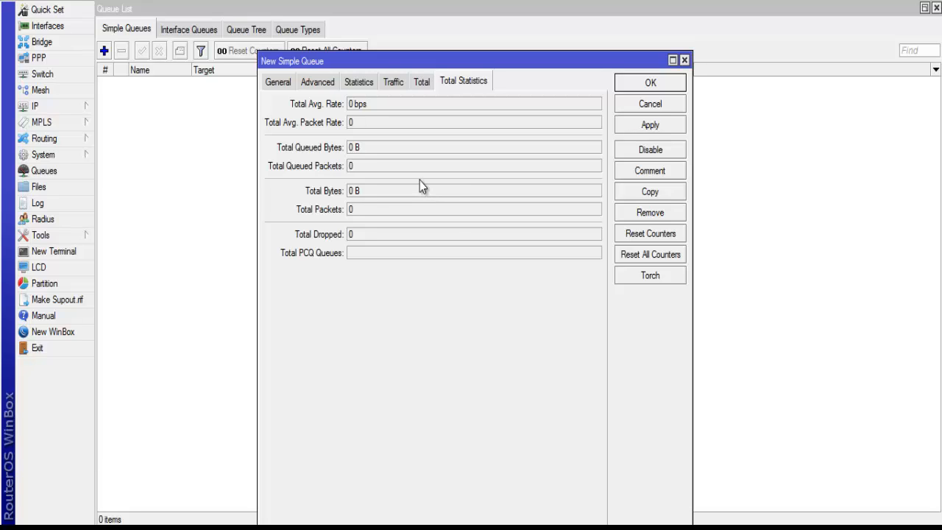
click(278, 83)
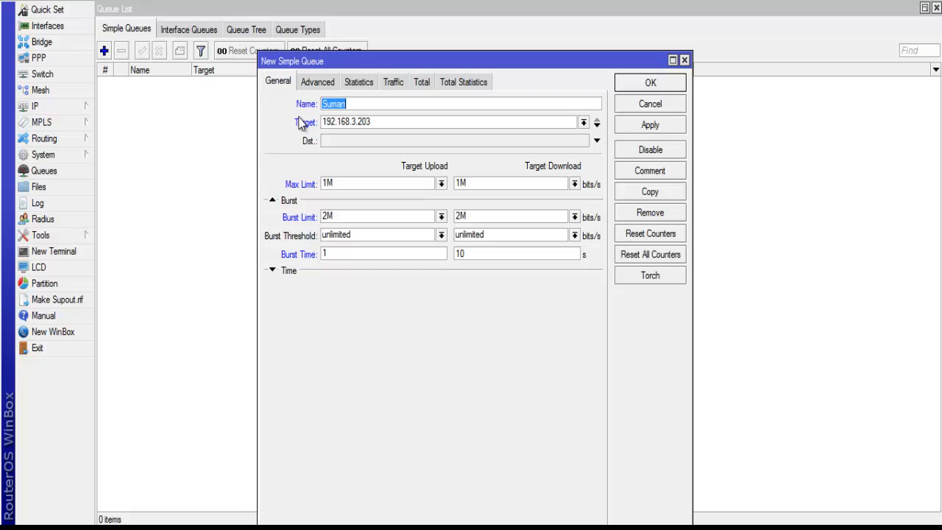
click(358, 81)
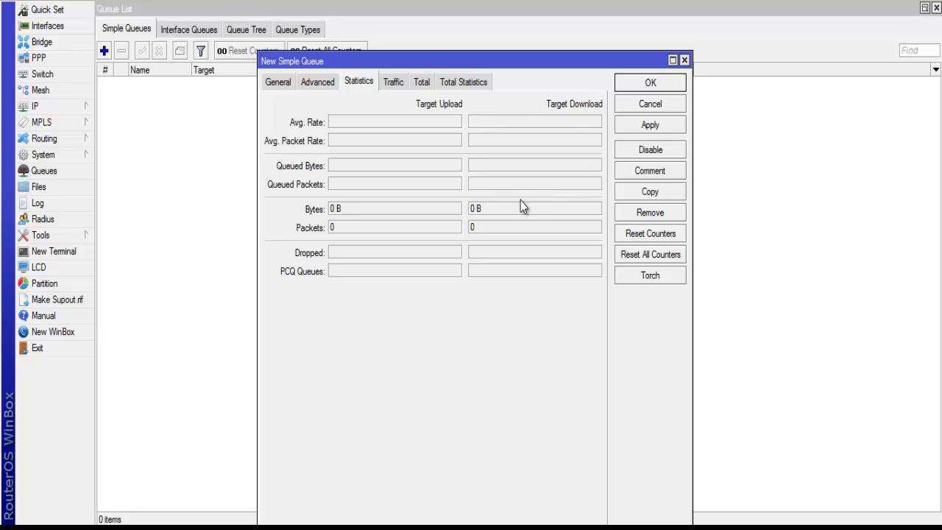
Add the comment "IT" to the queue, then apply and save the queue.
click(650, 171)
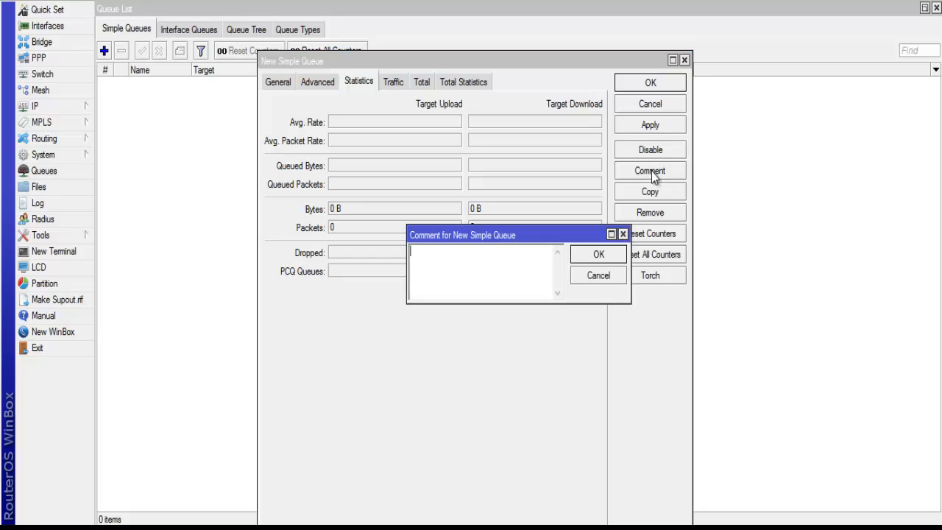
text(IT)
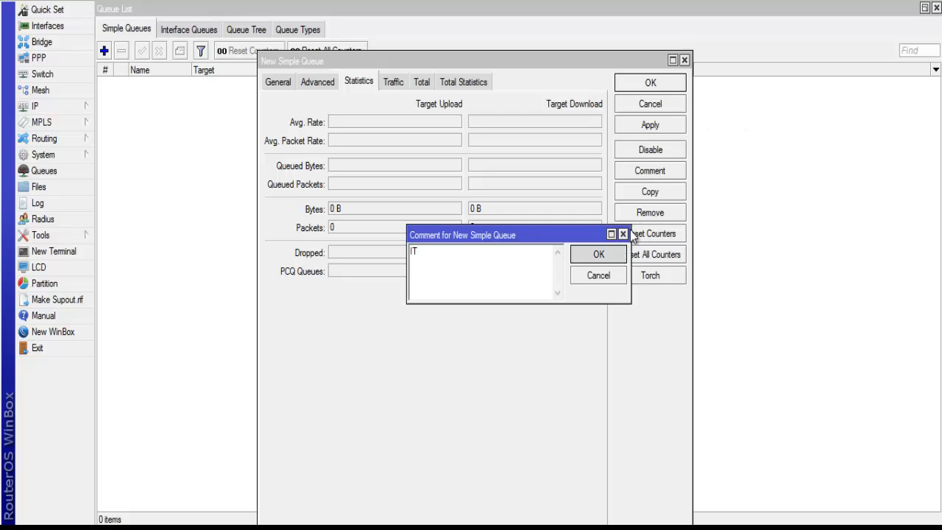
click(574, 251)
click(655, 125)
click(646, 83)
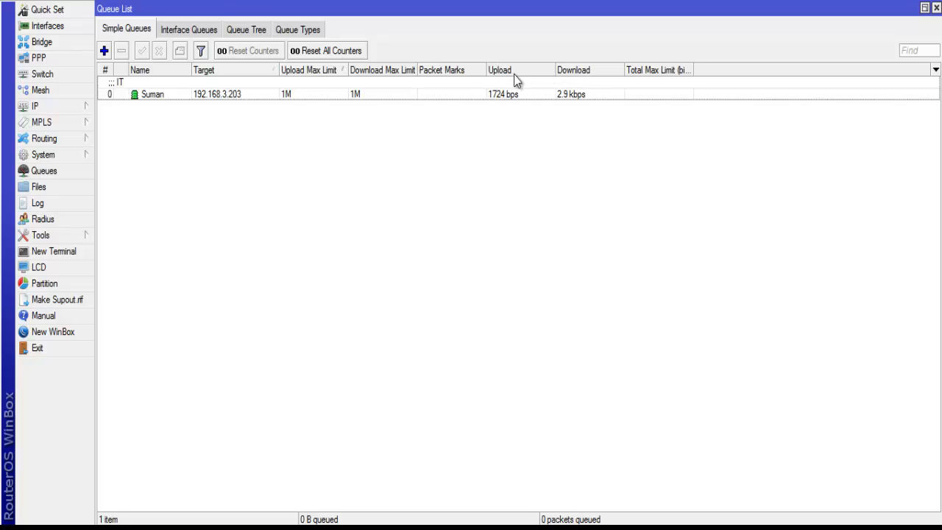
Examine which columns can be shown in the simple queue list, including Upload and Download.
click(936, 71)
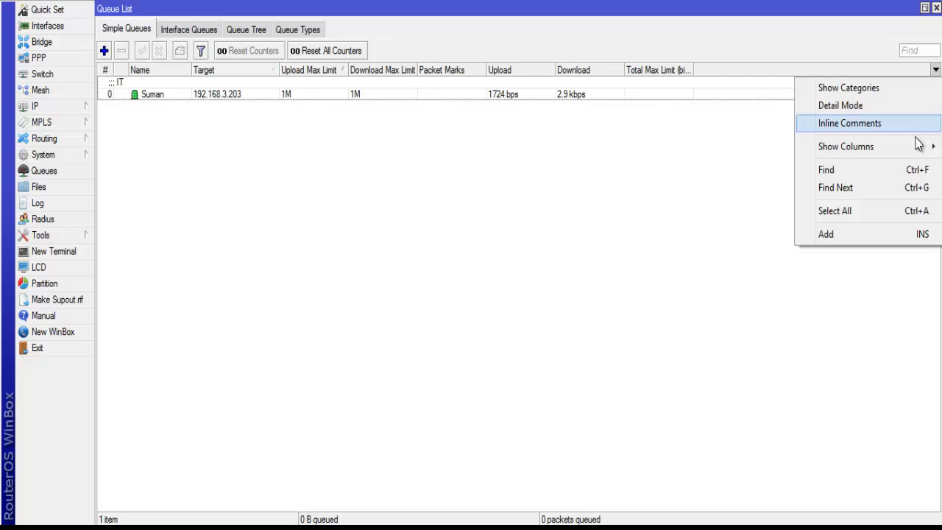
mouse_move(912, 149)
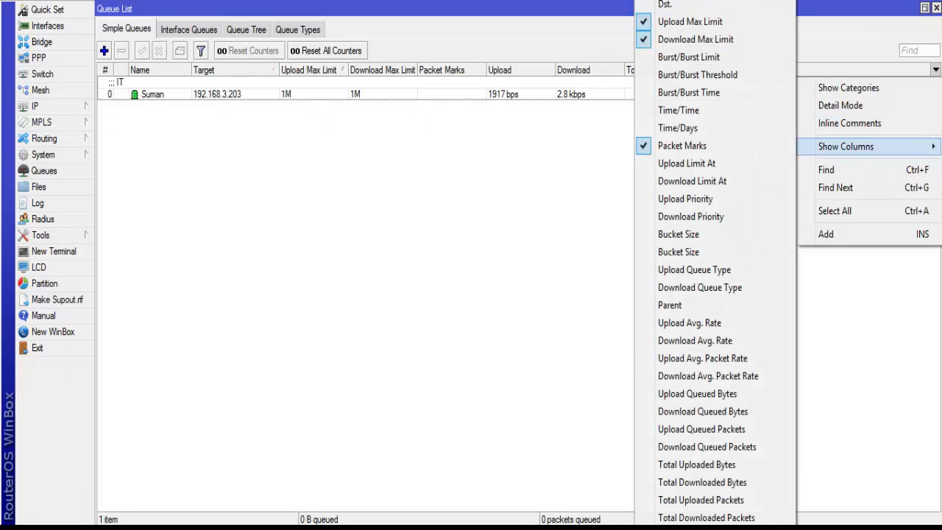
scroll(716, 265, down, 6)
scroll(715, 265, down, 5)
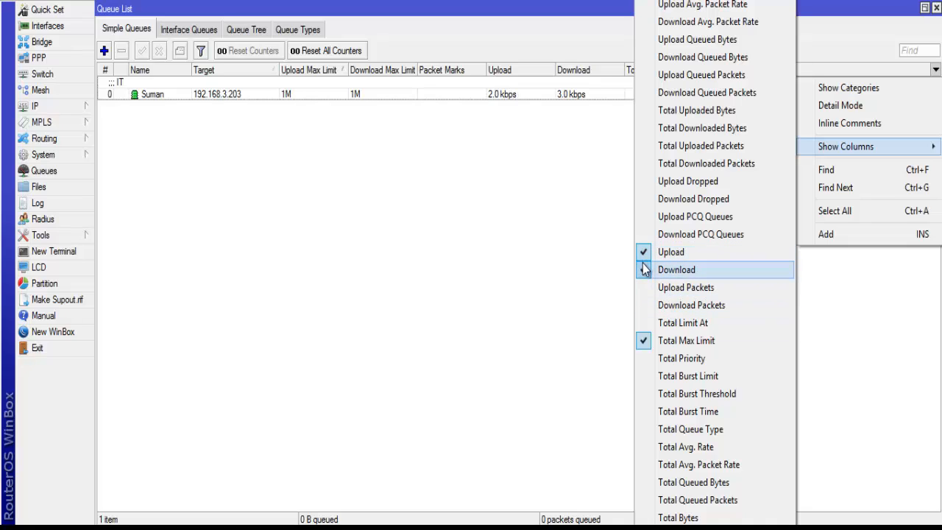
click(643, 268)
click(642, 268)
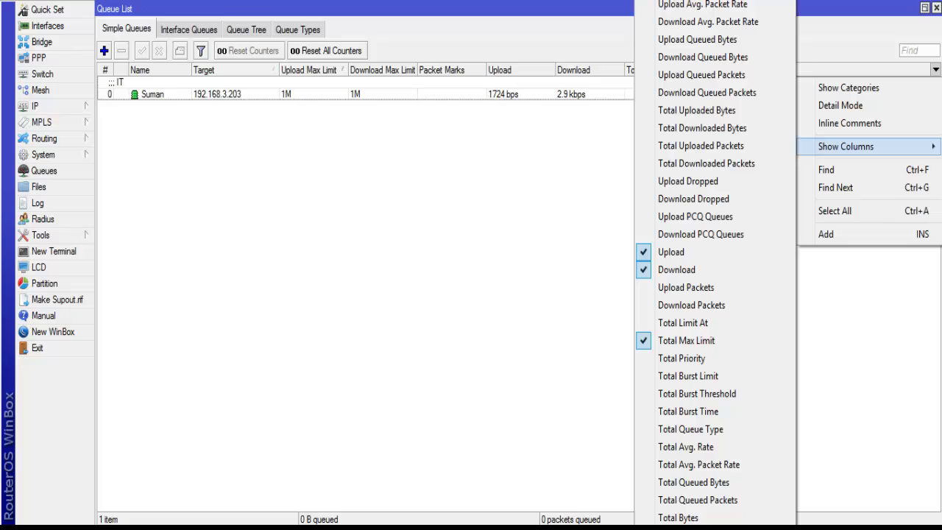
Look through the remaining available queue columns, including the burst, priority and total limit options, and close the column list.
scroll(642, 268, down, 2)
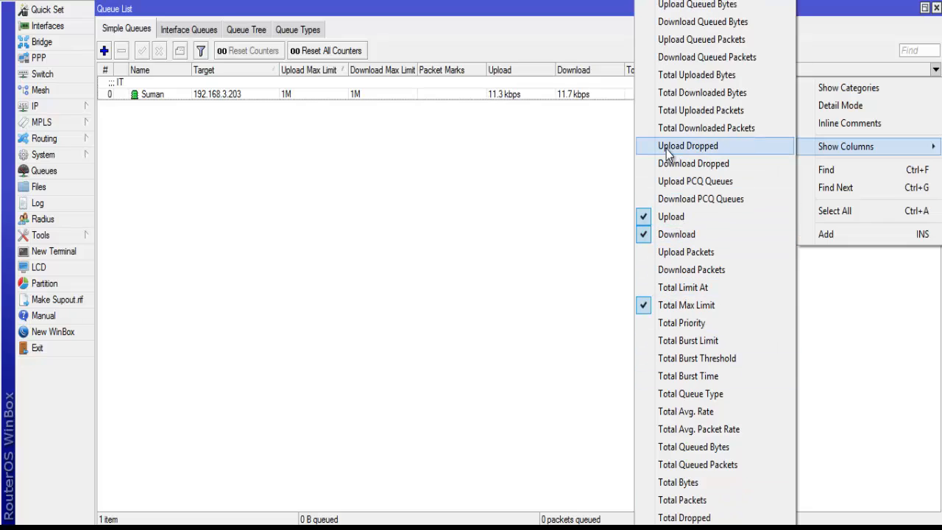
scroll(699, 262, up, 16)
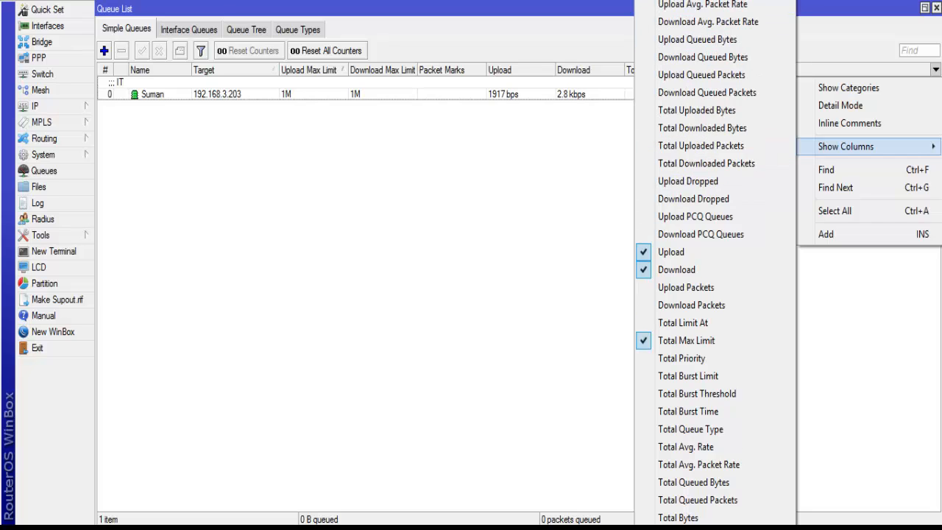
scroll(699, 262, up, 6)
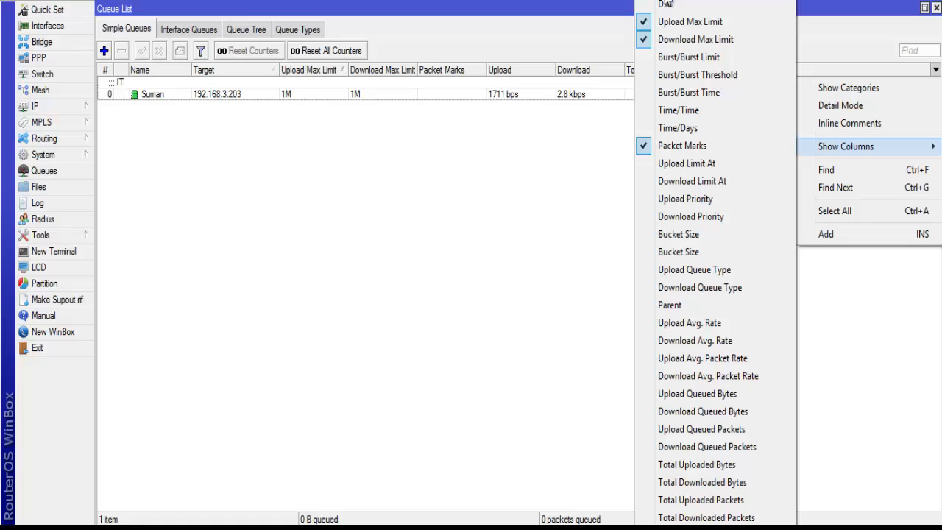
click(232, 186)
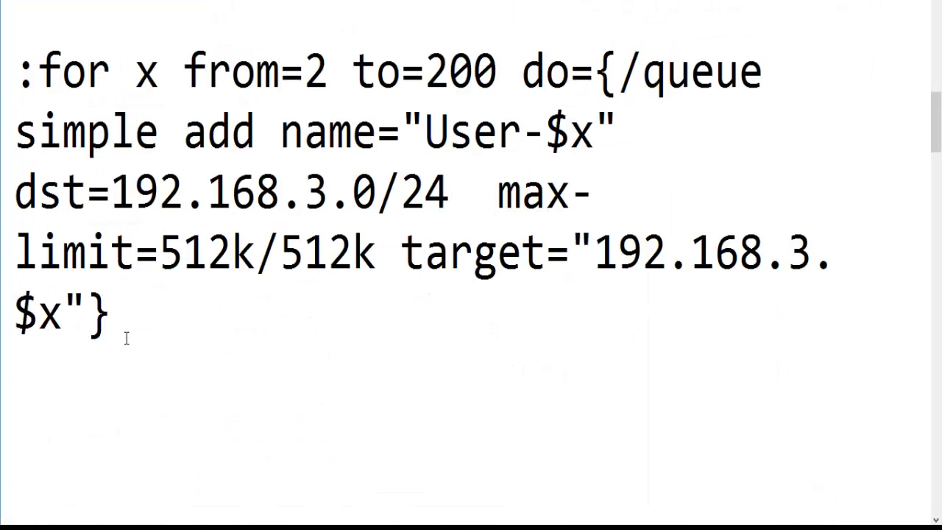
Select the full :for script that adds the User-$x simple queues from 2 to 200, and switch back to WinBox.
click(103, 304)
drag(102, 304, 15, 71)
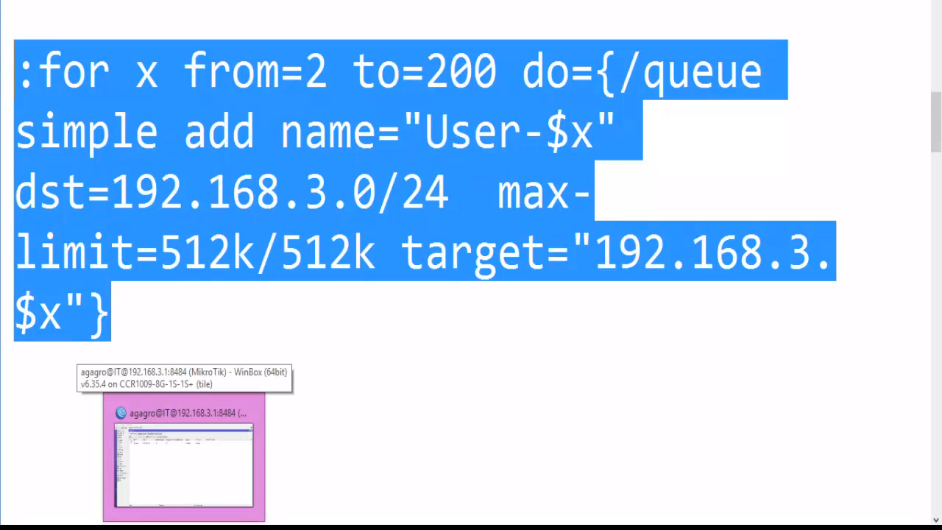
click(420, 335)
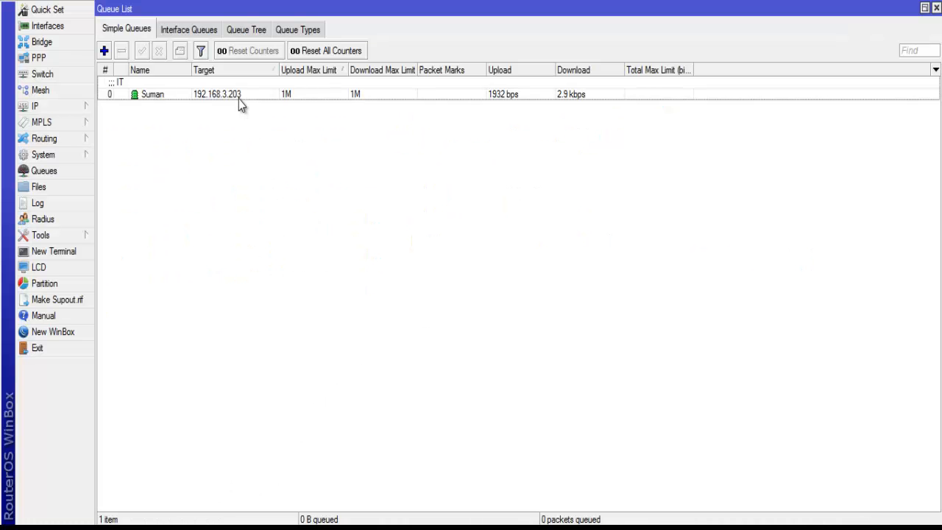
Disable and remove the simple queue targeting 192.168.3.203 from the queue list.
click(239, 96)
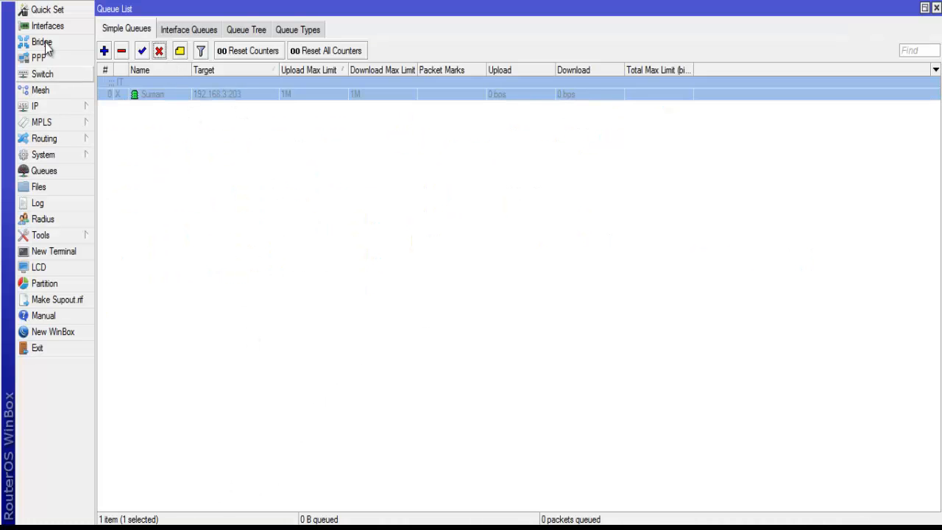
click(122, 51)
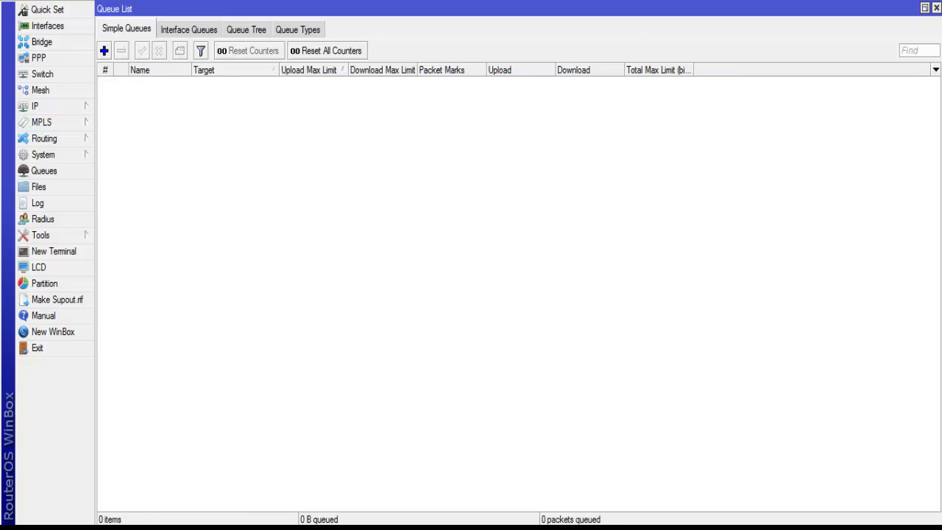